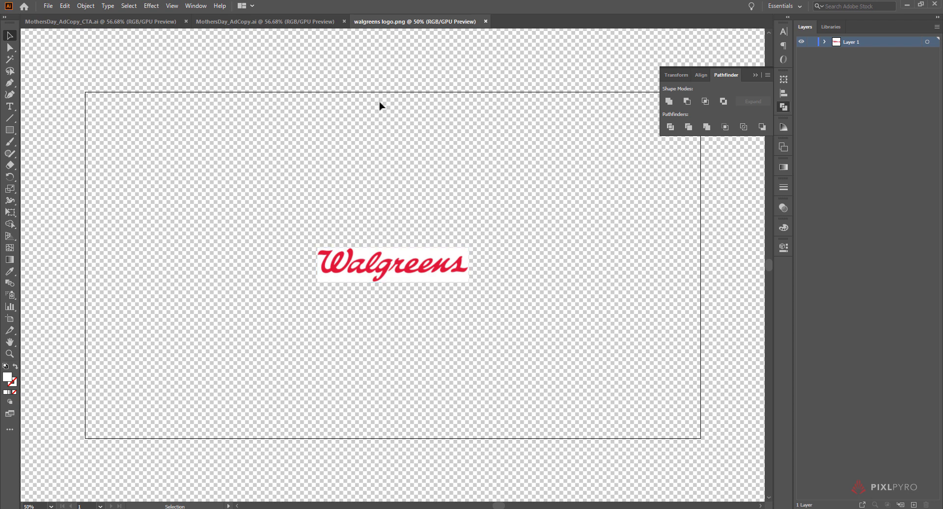
# - Open the Image Trace panel and trace the selected Walgreens logo in Color mode
pyautogui.click(196, 5)
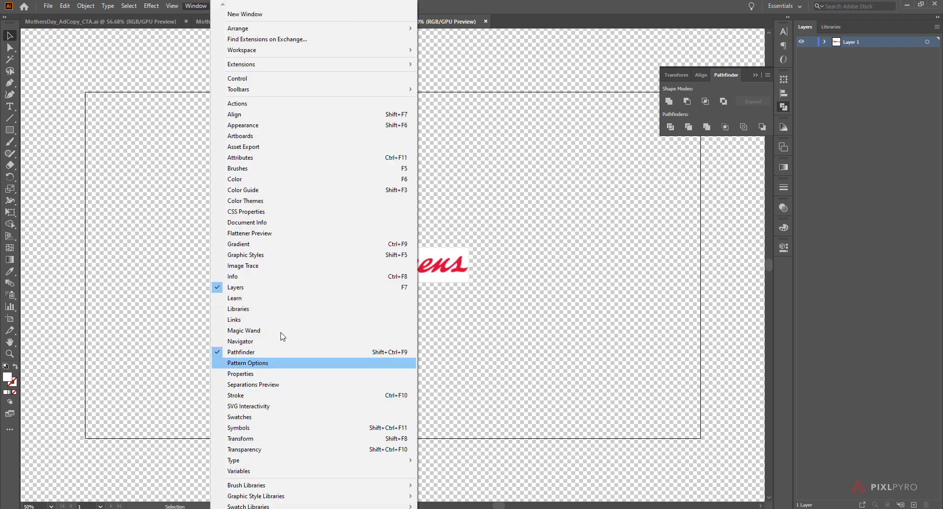
pyautogui.click(276, 268)
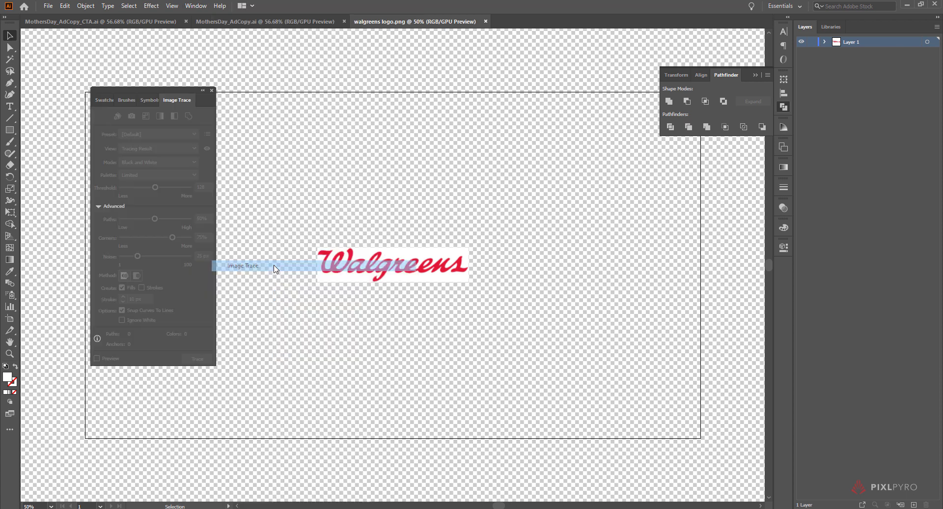
pyautogui.click(363, 279)
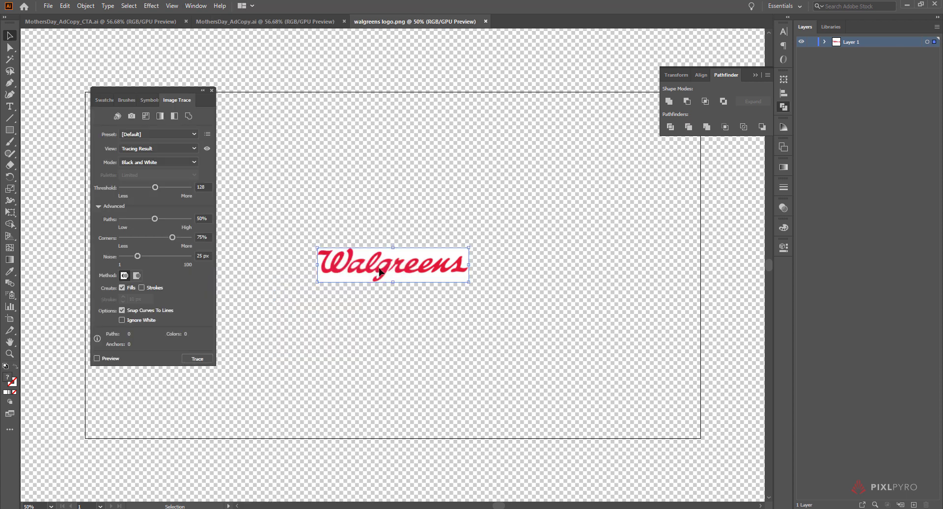
pyautogui.click(134, 168)
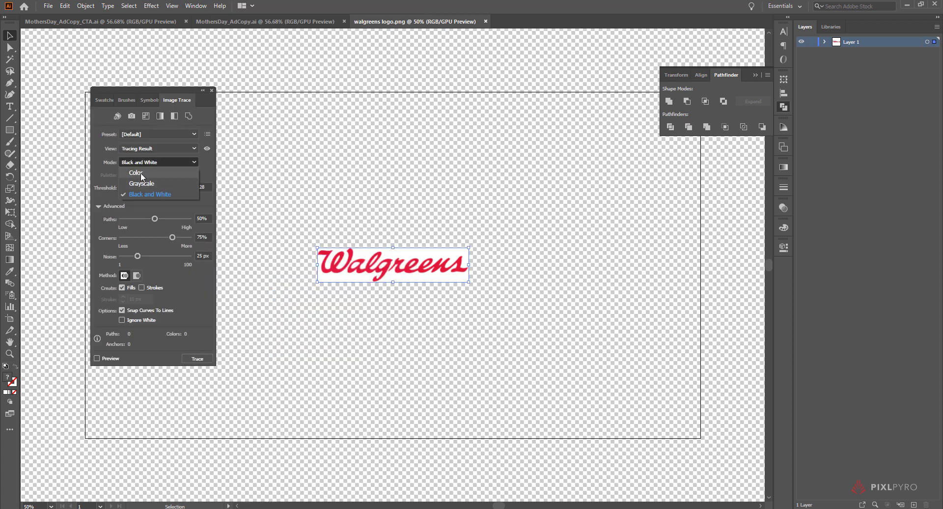
pyautogui.click(140, 173)
pyautogui.click(167, 149)
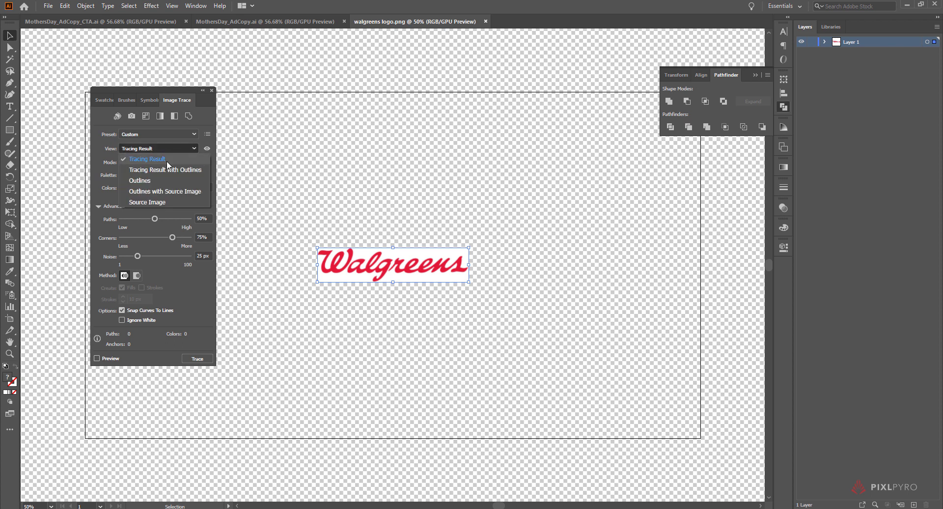
pyautogui.press('Escape')
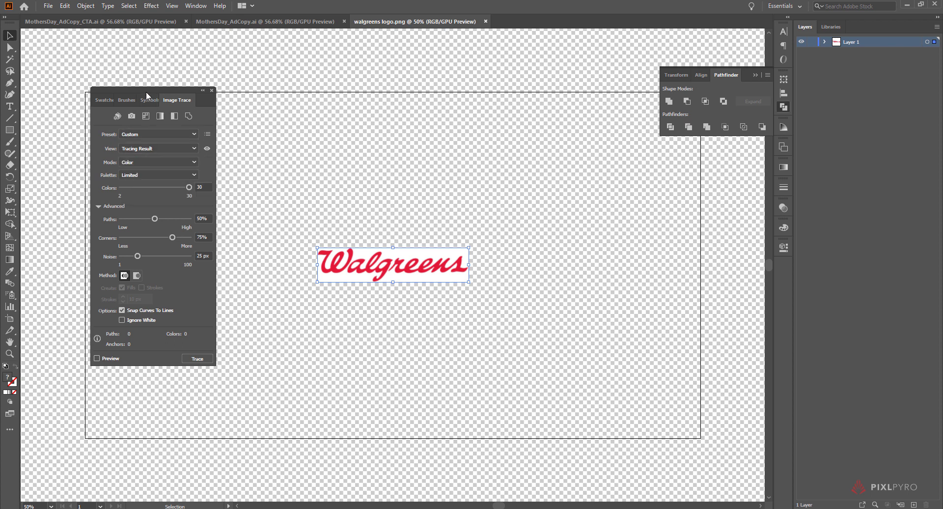
pyautogui.moveTo(149, 91); pyautogui.dragTo(148, 75)
pyautogui.click(196, 342)
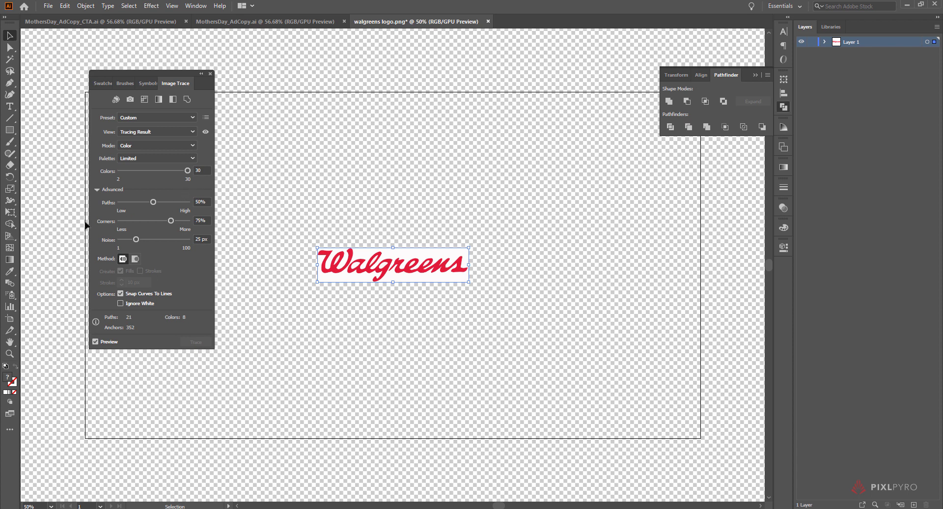
# - Refine the trace to Paths 90%, Corners 0% and Noise 16 px
pyautogui.moveTo(156, 202)
pyautogui.mouseDown()
pyautogui.moveTo(181, 204)
pyautogui.moveTo(146, 221)
pyautogui.moveTo(100, 216)
pyautogui.moveTo(212, 239)
pyautogui.mouseUp()
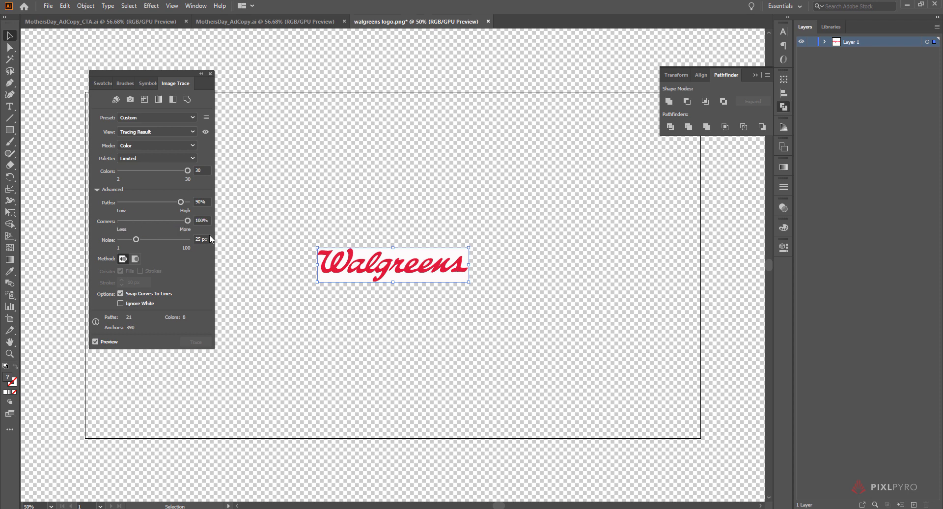
pyautogui.moveTo(136, 239)
pyautogui.mouseDown()
pyautogui.moveTo(187, 239)
pyautogui.moveTo(114, 238)
pyautogui.moveTo(114, 224)
pyautogui.mouseUp()
pyautogui.click(134, 239)
pyautogui.moveTo(136, 238); pyautogui.dragTo(131, 238)
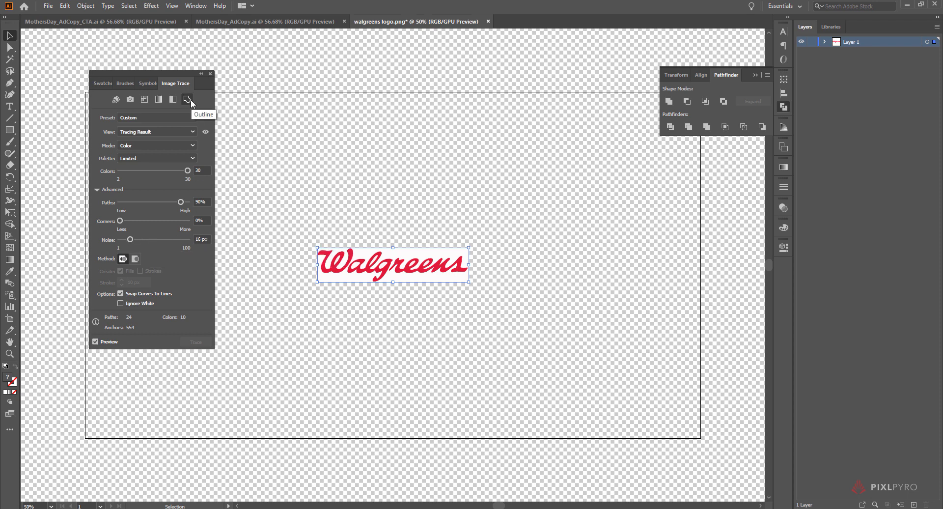
# - Expand the trace into vector paths and scale the logo up across the artboard
pyautogui.click(85, 5)
pyautogui.moveTo(172, 316)
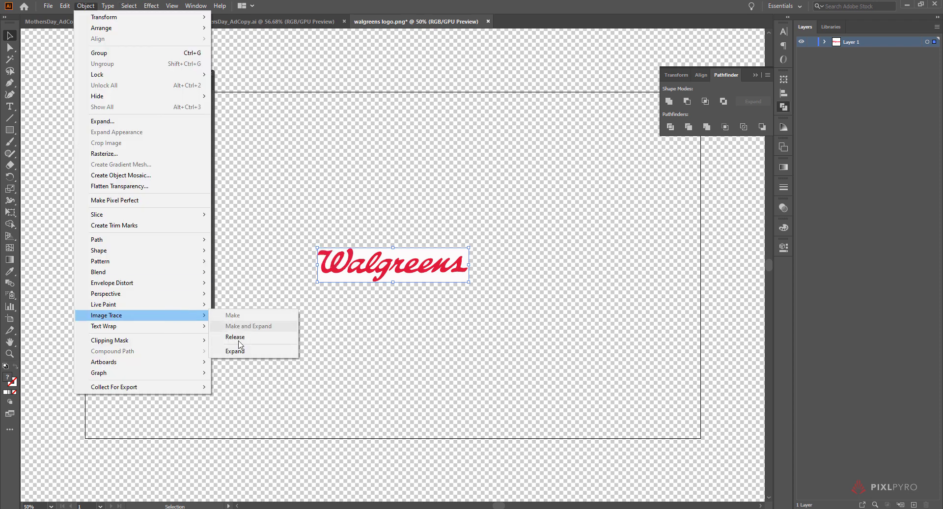
pyautogui.click(234, 350)
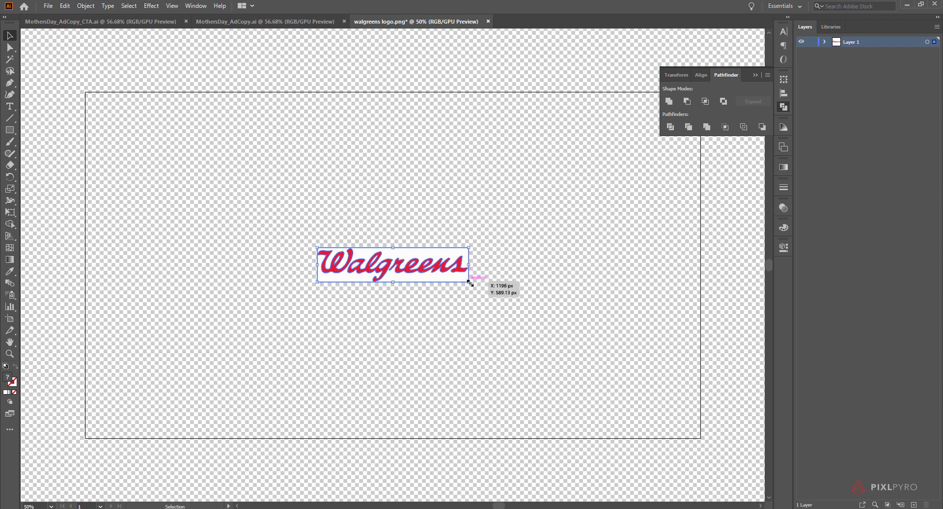
pyautogui.moveTo(469, 282); pyautogui.dragTo(672, 389)
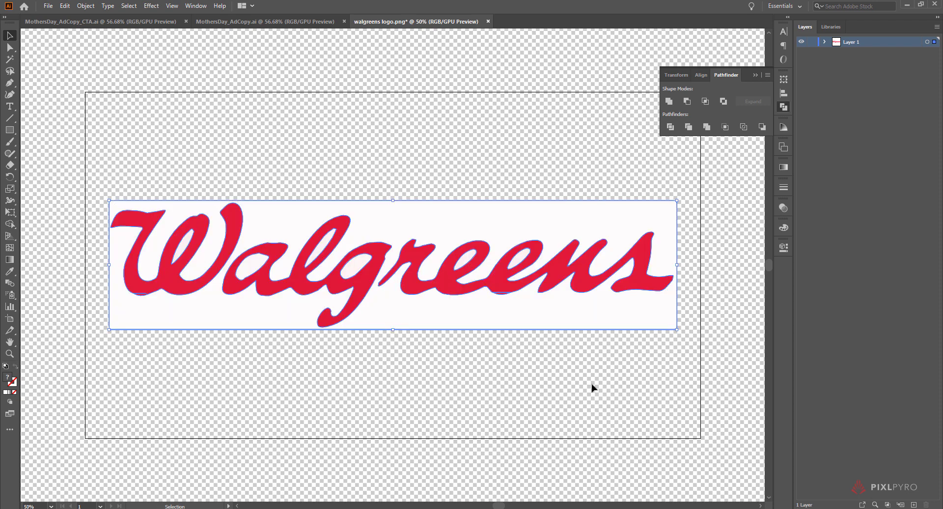
# - Delete the white background compound path, picked from the Layers panel
pyautogui.click(418, 323)
pyautogui.click(825, 42)
pyautogui.click(837, 52)
pyautogui.click(898, 208)
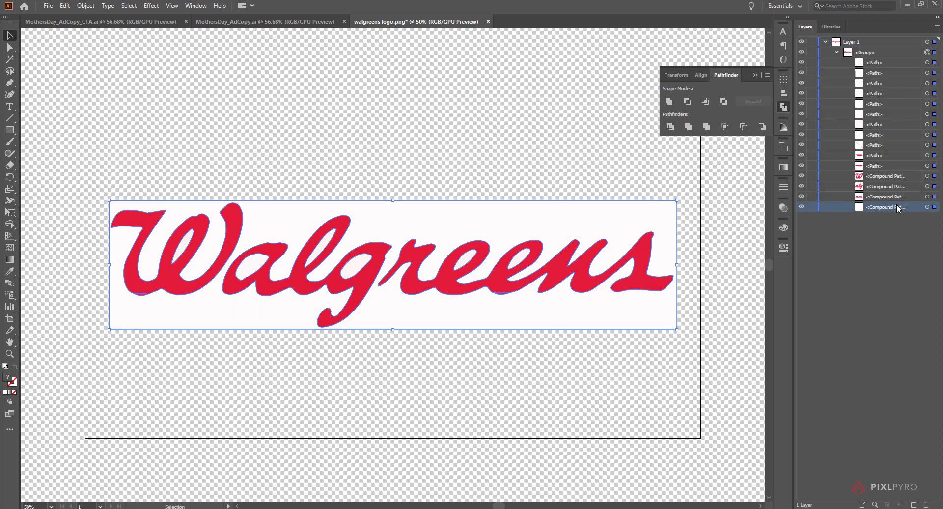
pyautogui.click(928, 208)
pyautogui.press('Delete')
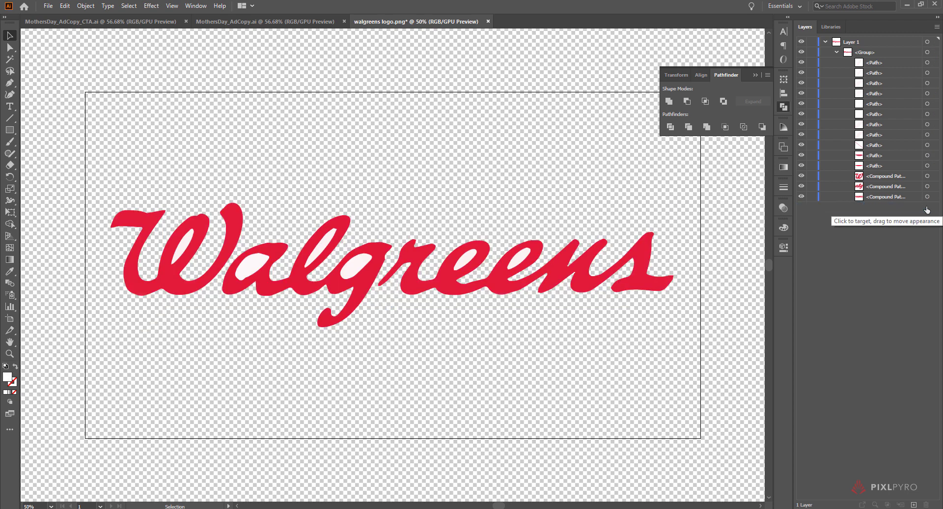
# - Delete the white holes inside the W, a, l, g and both e letters
pyautogui.press('a')
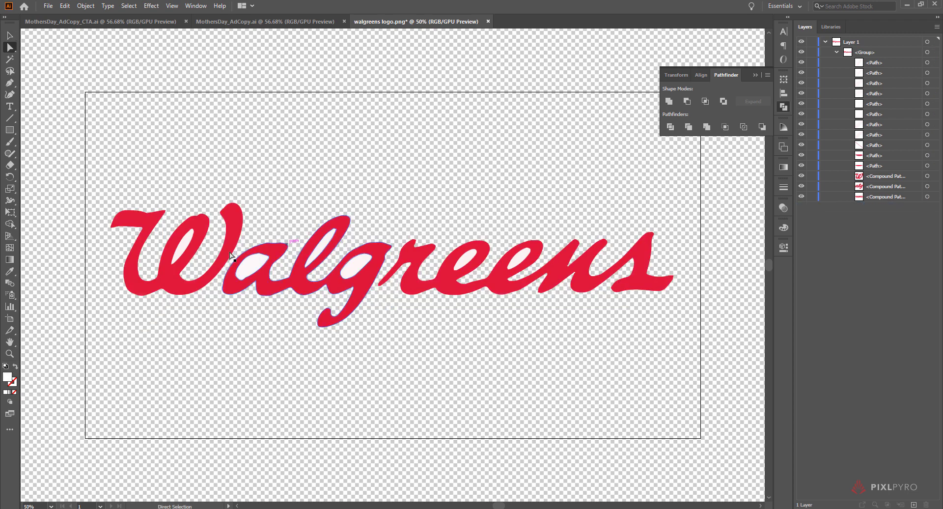
pyautogui.click(187, 246)
pyautogui.keyDown('shift'); pyautogui.click(247, 267); pyautogui.keyUp('shift')
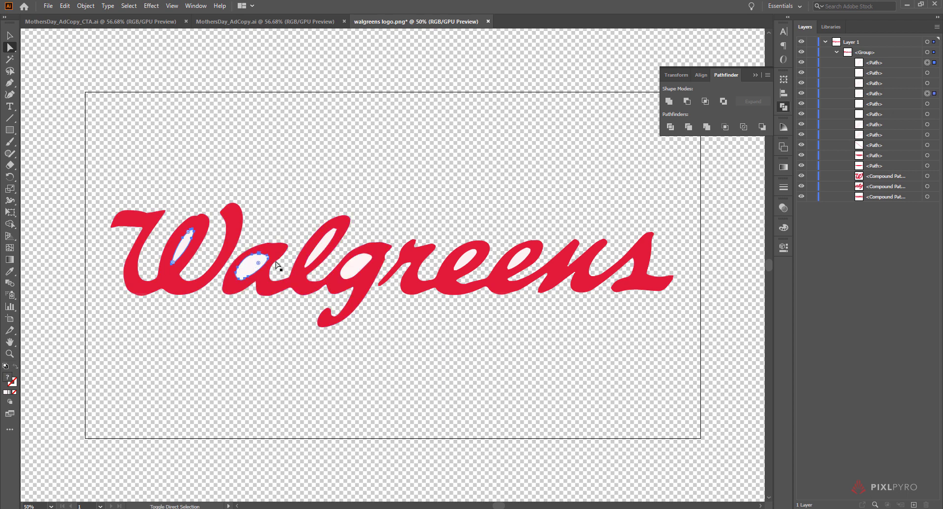
pyautogui.keyDown('shift'); pyautogui.click(320, 249); pyautogui.keyUp('shift')
pyautogui.keyDown('shift'); pyautogui.click(354, 267); pyautogui.keyUp('shift')
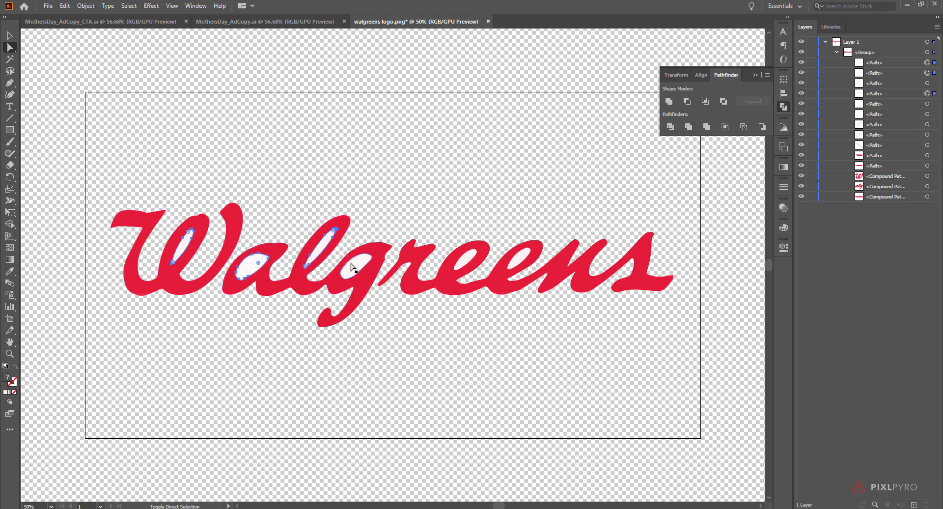
pyautogui.keyDown('shift'); pyautogui.click(465, 260); pyautogui.keyUp('shift')
pyautogui.keyDown('shift'); pyautogui.click(517, 260); pyautogui.keyUp('shift')
pyautogui.press('Delete')
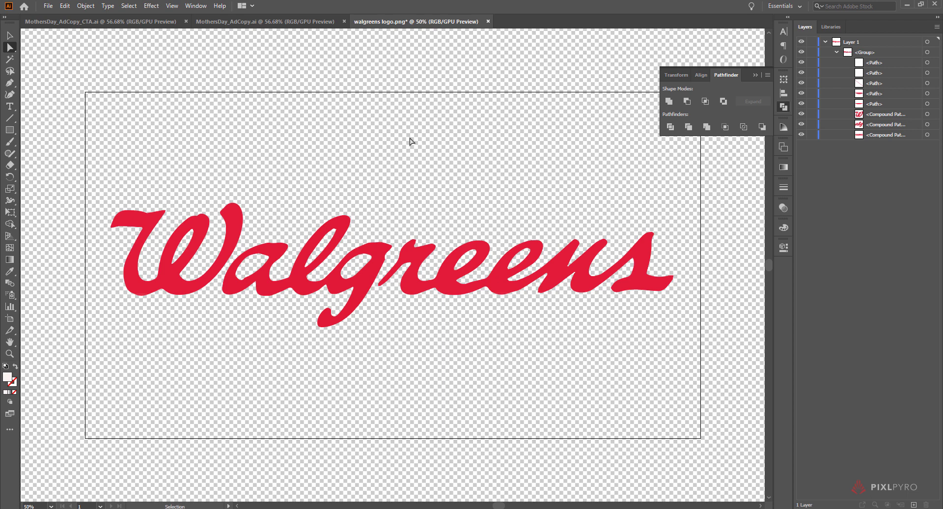
# - Save as walgreens logo.ai in Illustrator format with the default Illustrator options
pyautogui.hotkey('ctrl', 'shift', 's')
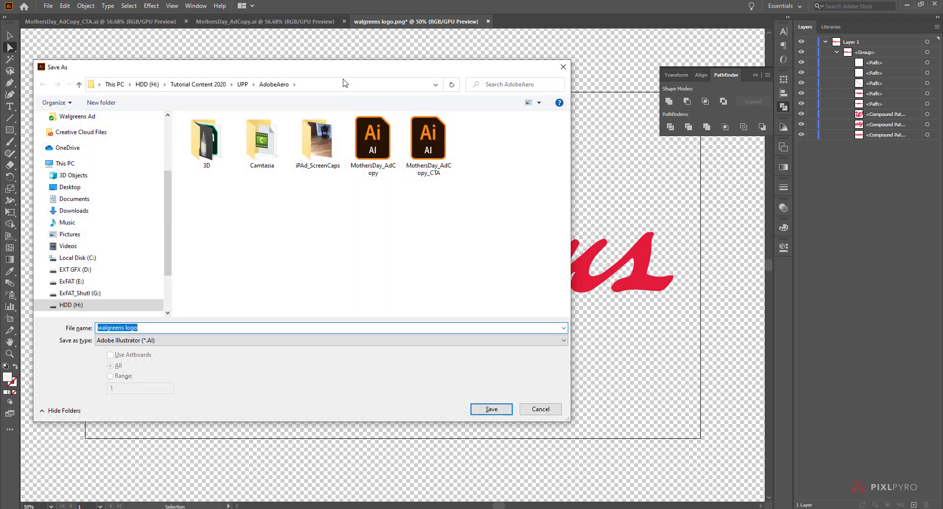
pyautogui.moveTo(339, 69); pyautogui.dragTo(373, 61)
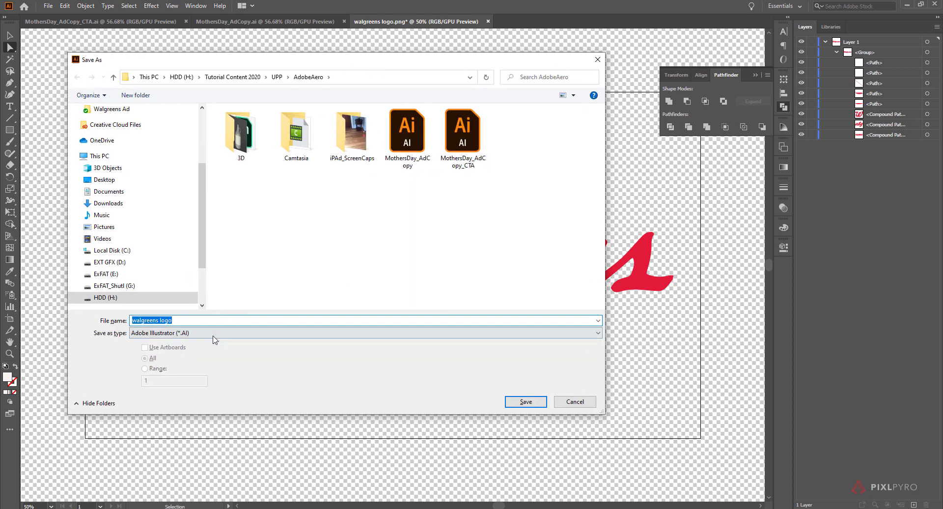
pyautogui.click(526, 403)
pyautogui.click(514, 397)
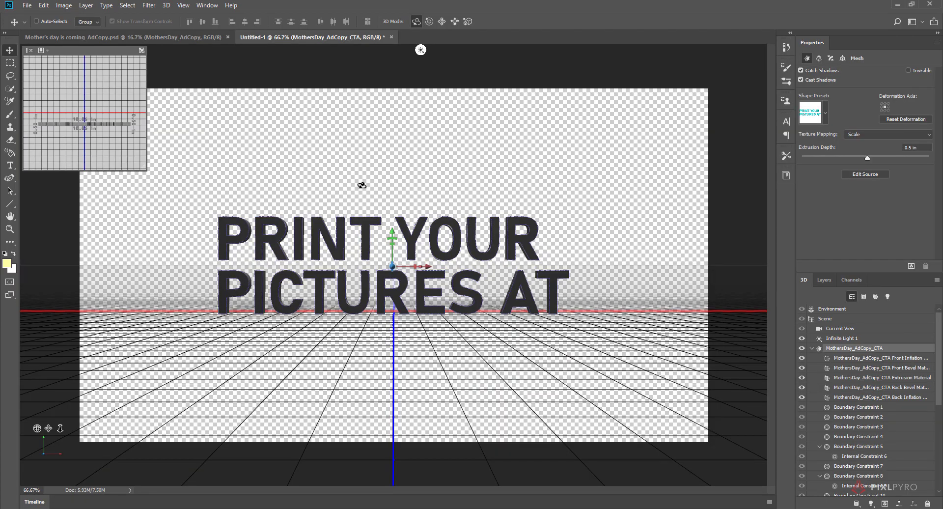
# - Open Photoshop's File menu
pyautogui.click(27, 6)
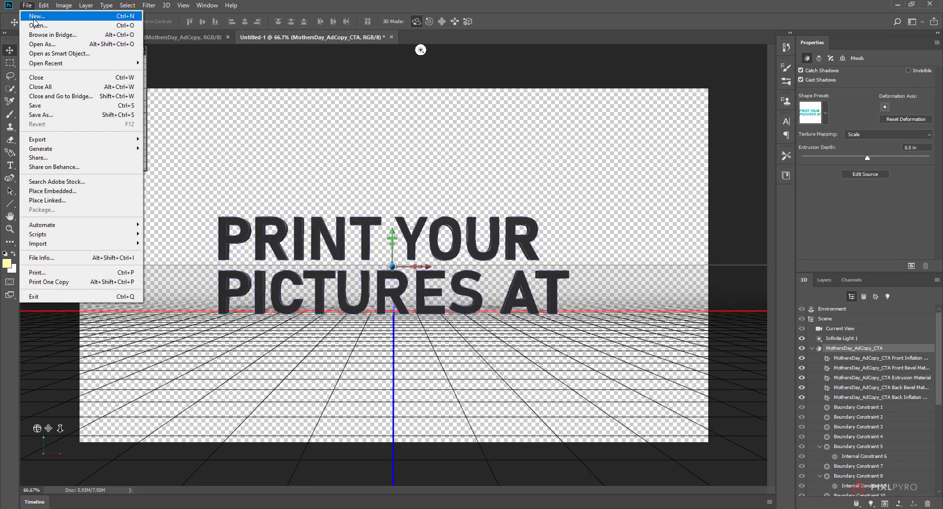
# - Create a new Print A4 document in pixels, landscape, 3508 × 2480 at 300 ppi
pyautogui.click(36, 21)
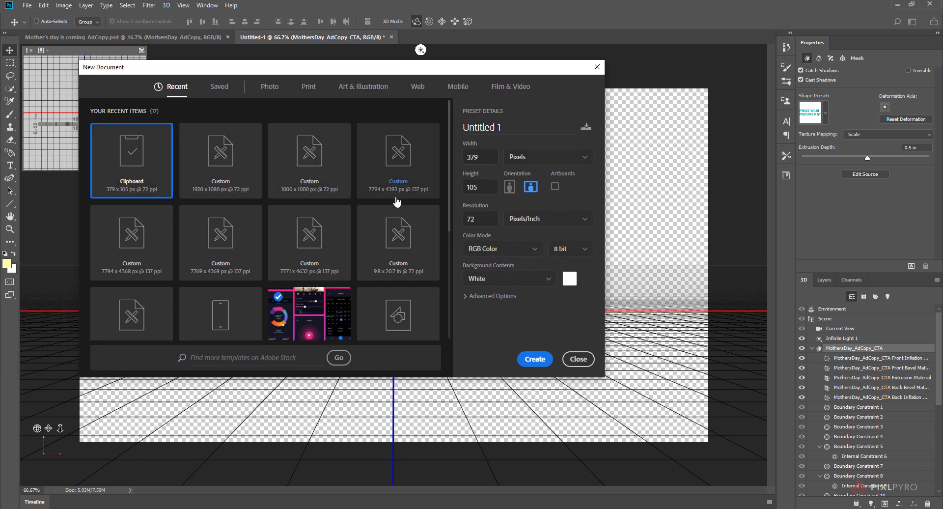
pyautogui.click(301, 87)
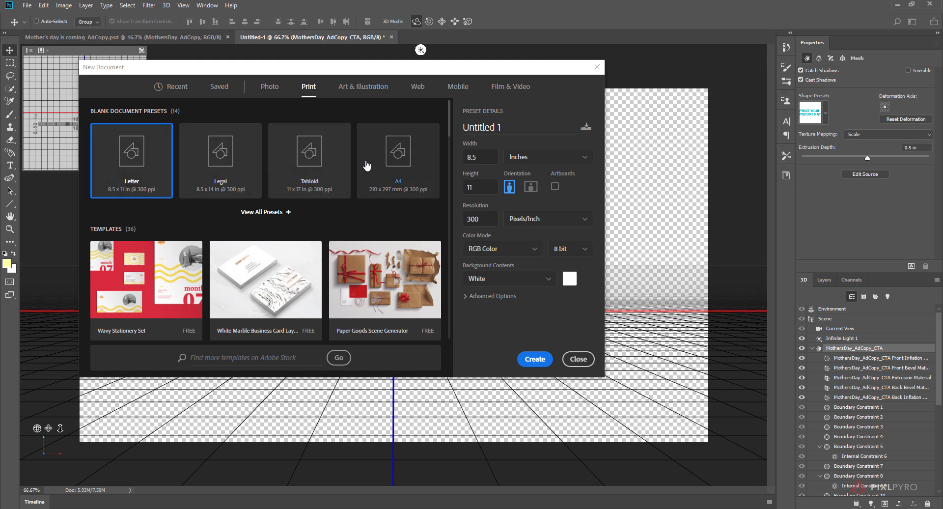
pyautogui.click(397, 159)
pyautogui.click(555, 156)
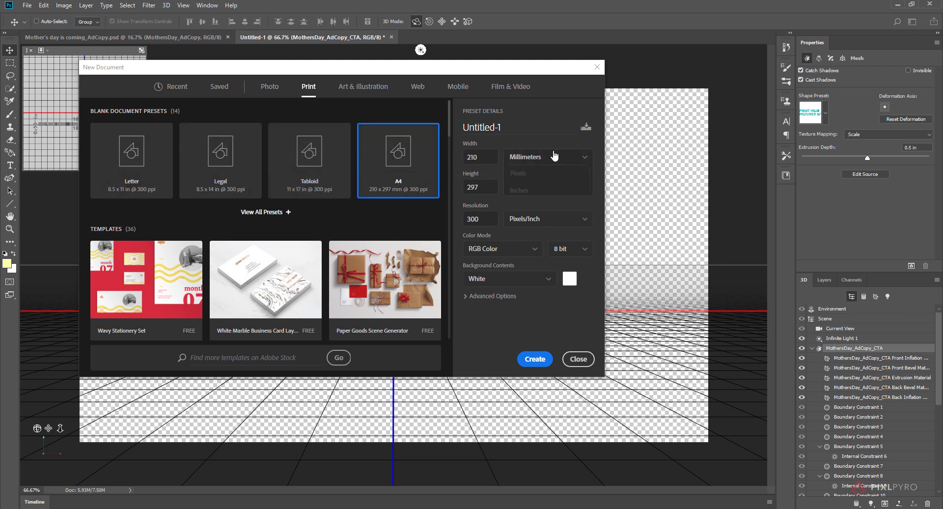
pyautogui.click(548, 174)
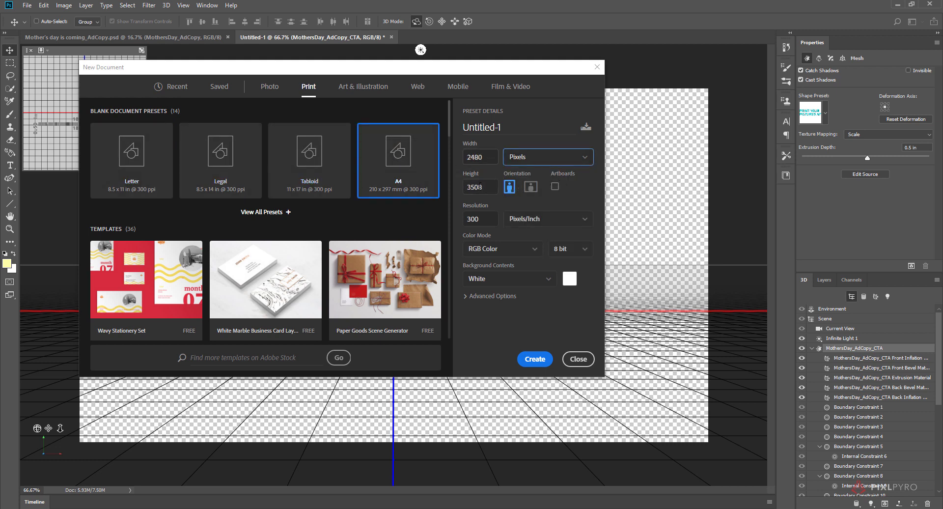
pyautogui.click(531, 186)
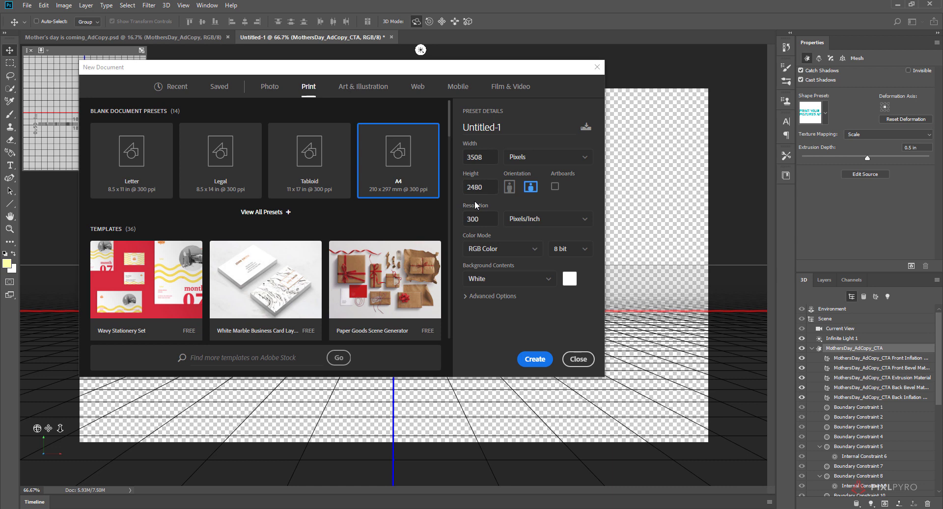
pyautogui.click(536, 361)
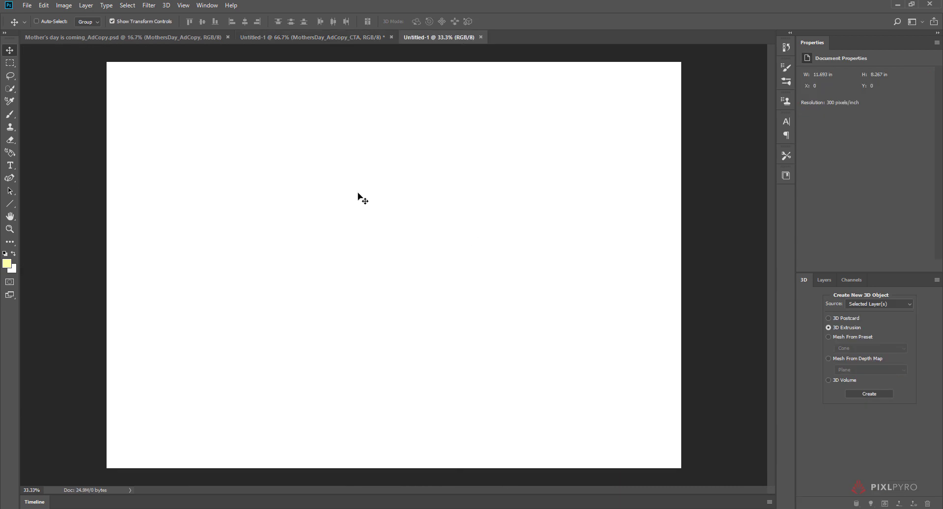
# - Place Embedded the walgreens logo AI file and commit it at its size
pyautogui.click(28, 5)
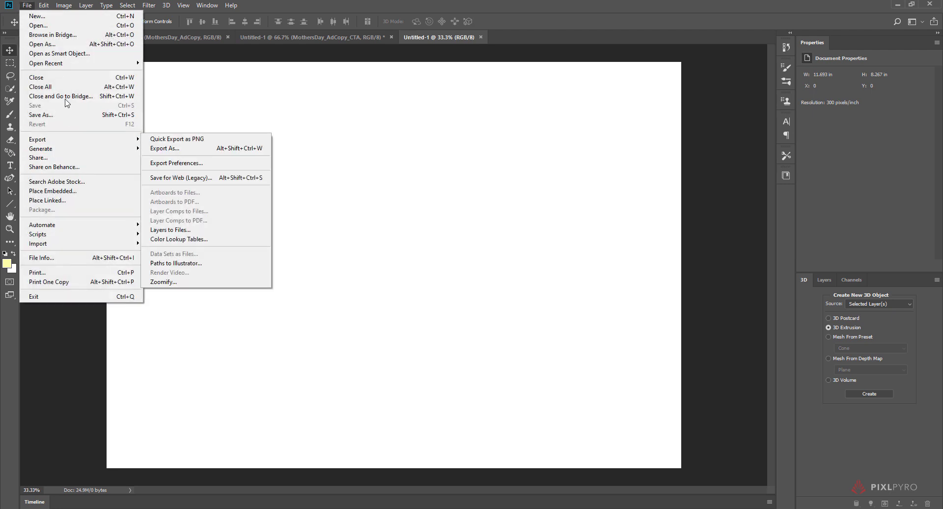
pyautogui.click(79, 191)
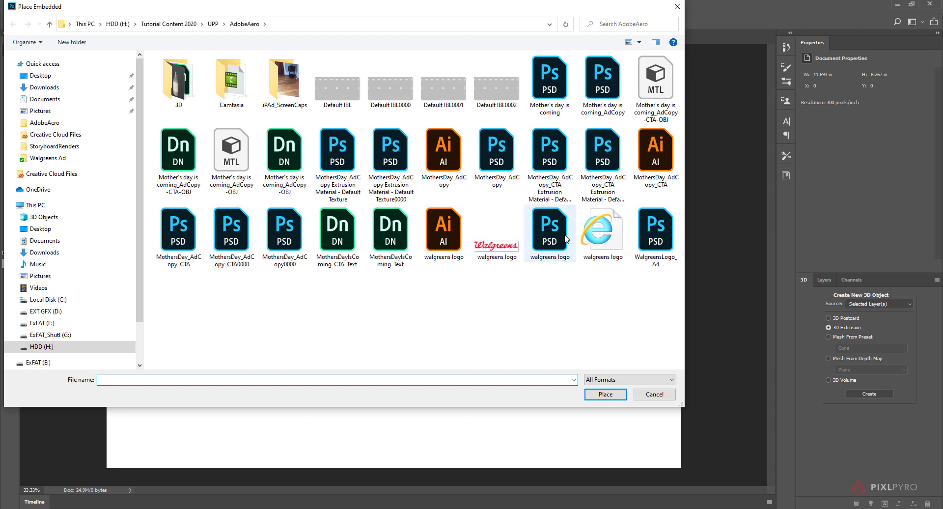
pyautogui.click(434, 228)
pyautogui.click(603, 393)
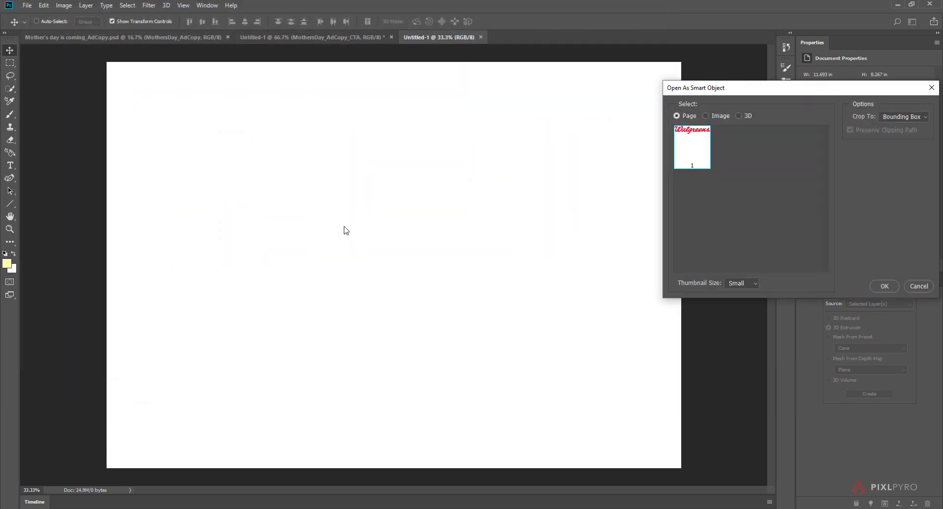
pyautogui.click(887, 286)
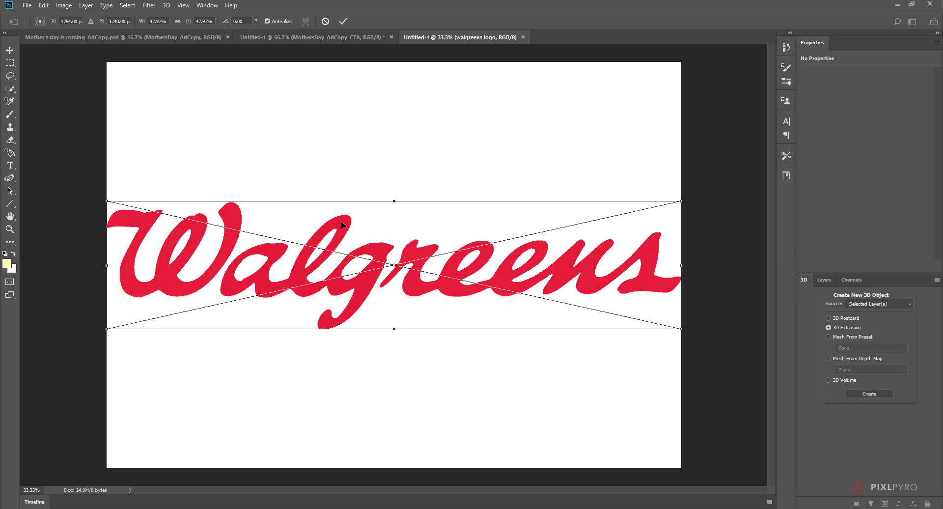
pyautogui.press('Return')
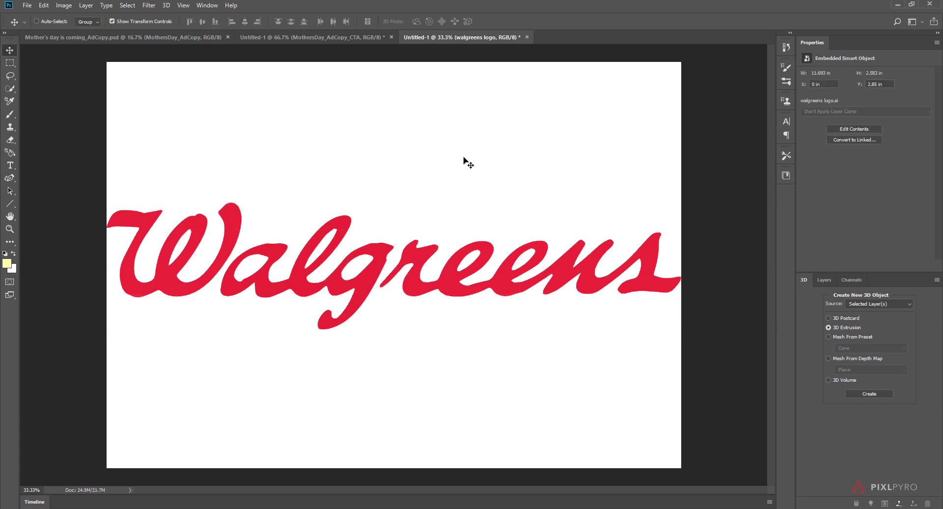
# - Unlock the Background layer and delete it, leaving the logo on transparency
pyautogui.click(820, 280)
pyautogui.click(873, 359)
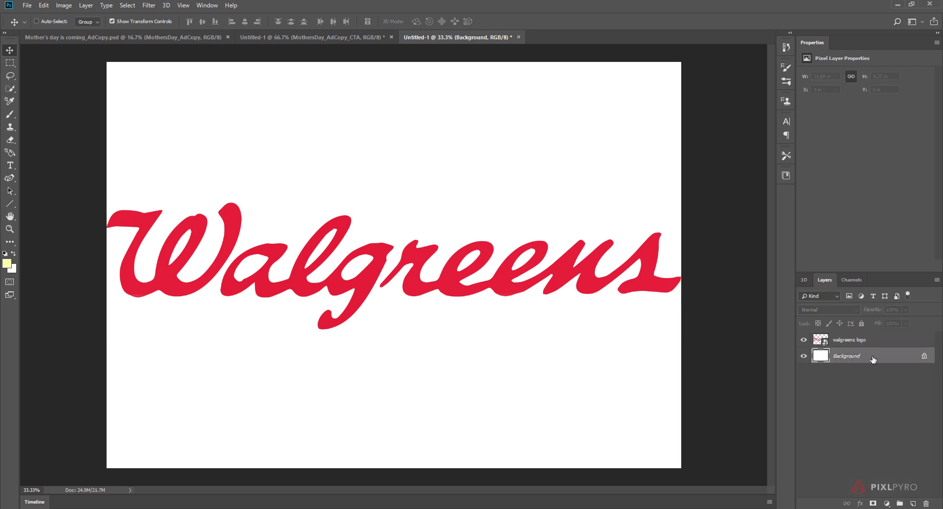
pyautogui.doubleClick(873, 359)
pyautogui.press('Return')
pyautogui.moveTo(865, 356); pyautogui.dragTo(927, 502)
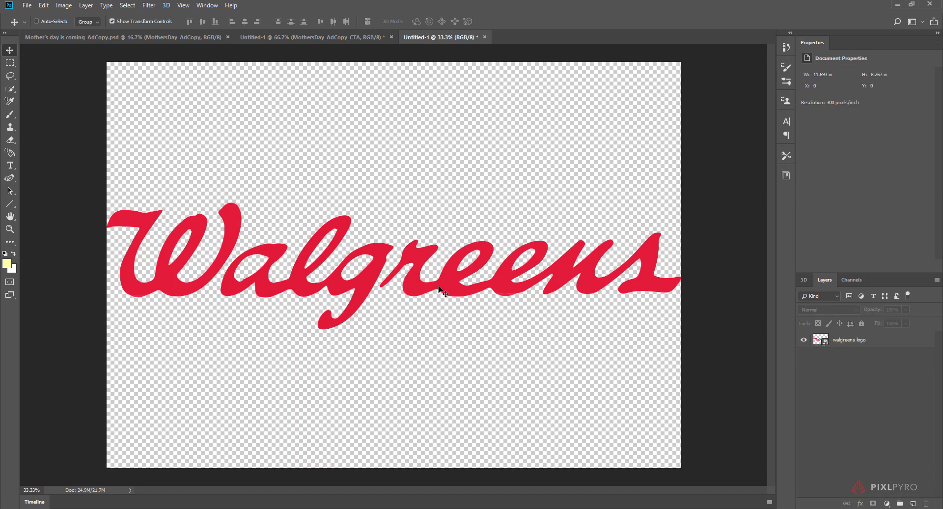
# - Resize the image proportionally to 3508 px height (4962 × 3508 at 300 ppi)
pyautogui.click(64, 5)
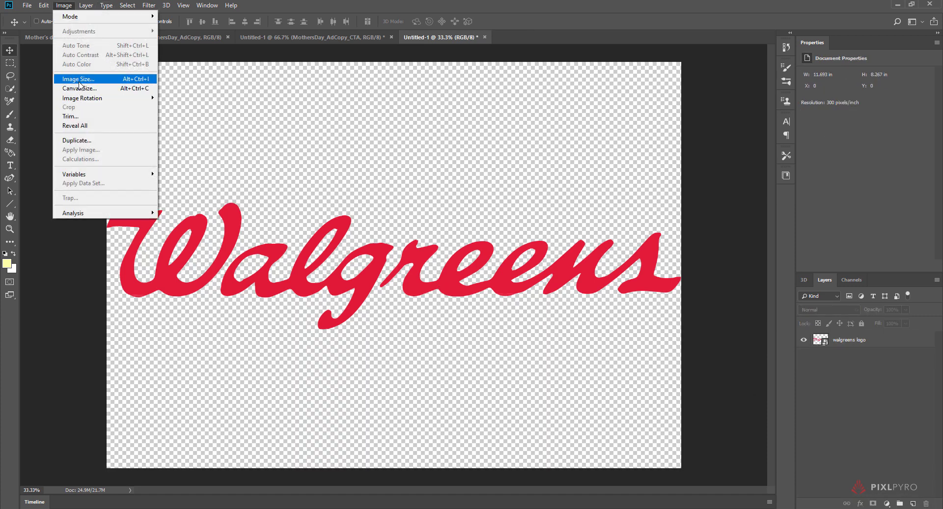
pyautogui.click(79, 80)
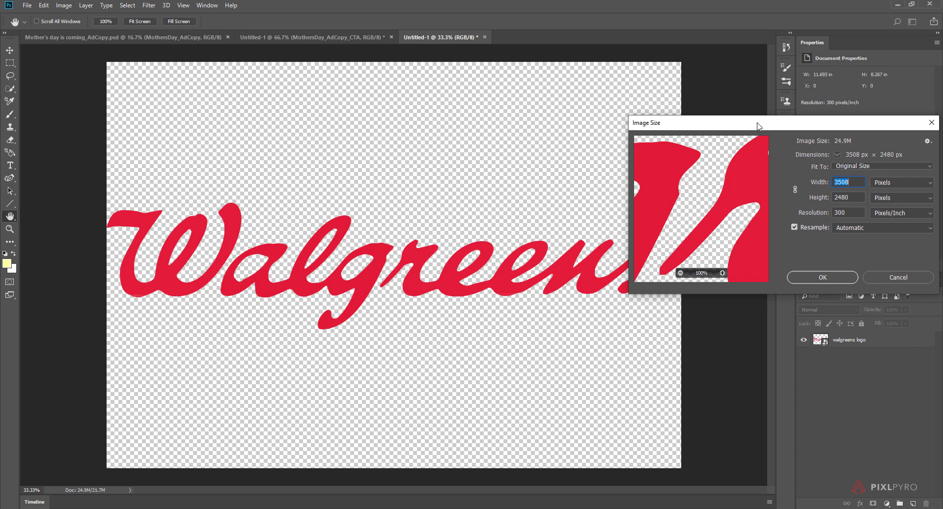
pyautogui.moveTo(757, 126); pyautogui.dragTo(356, 89)
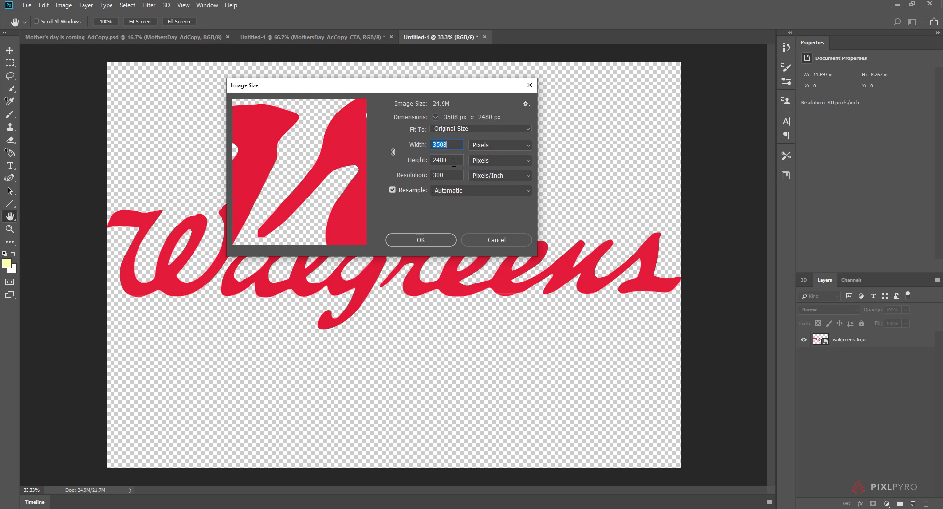
pyautogui.click(393, 152)
pyautogui.click(453, 165)
pyautogui.write('3500')
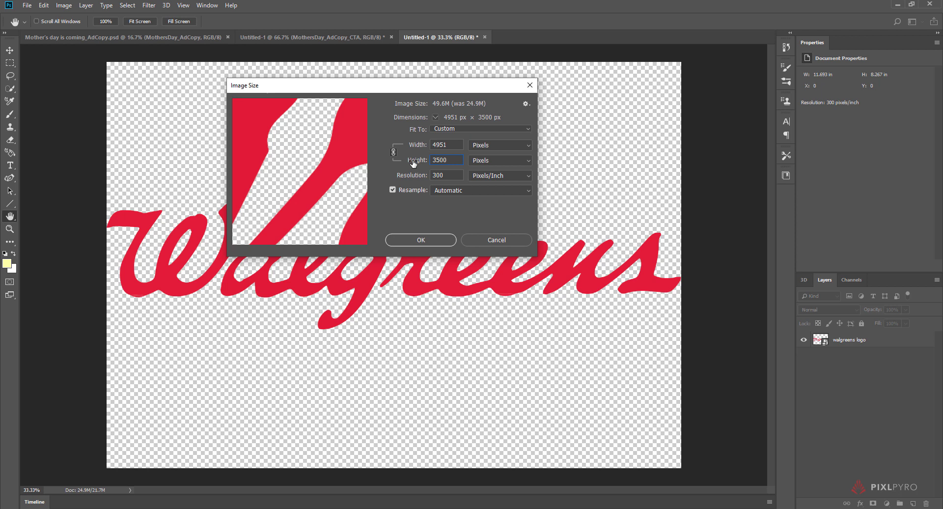
pyautogui.press('BackSpace')
pyautogui.write('8')
pyautogui.click(421, 239)
# - Save the document as WalgreensLogo_A4_Large in Photoshop format
pyautogui.press('v')
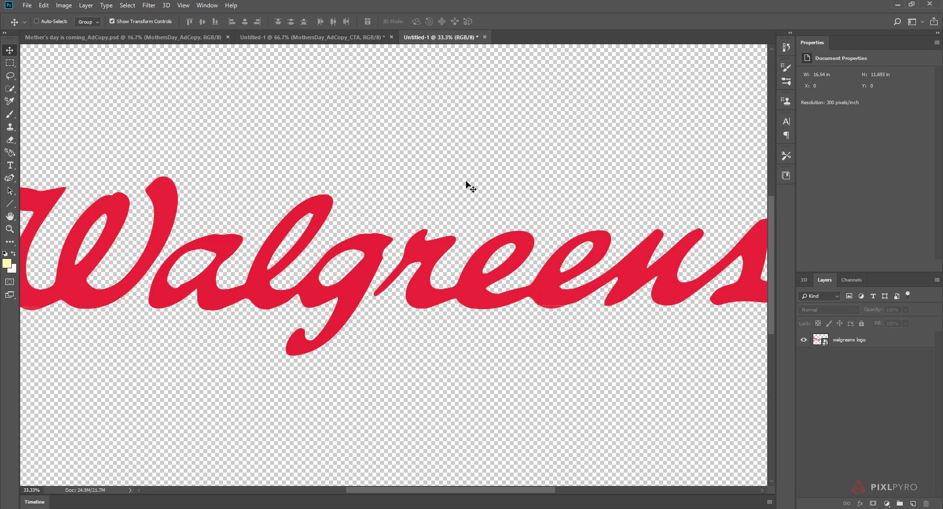
pyautogui.hotkey('ctrl', '-')
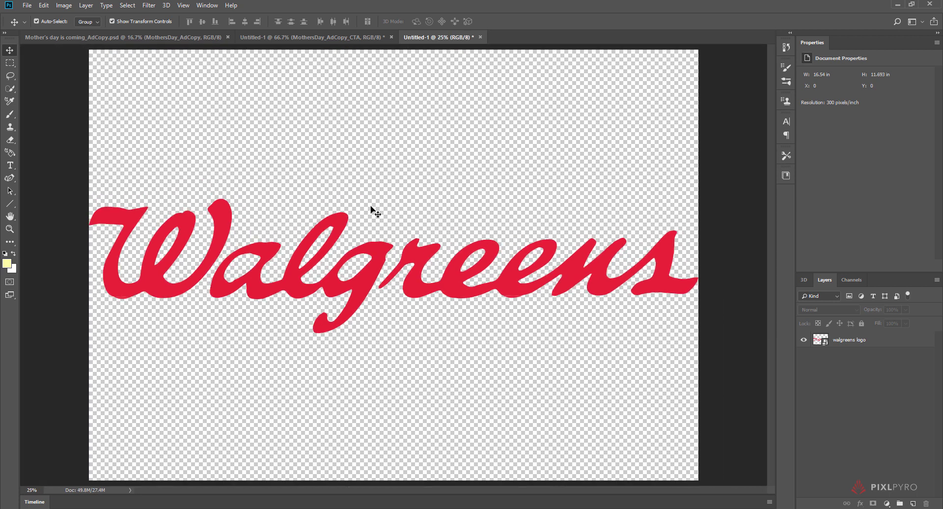
pyautogui.hotkey('ctrl', '-')
pyautogui.hotkey('ctrl', '+')
pyautogui.hotkey('ctrl', 's')
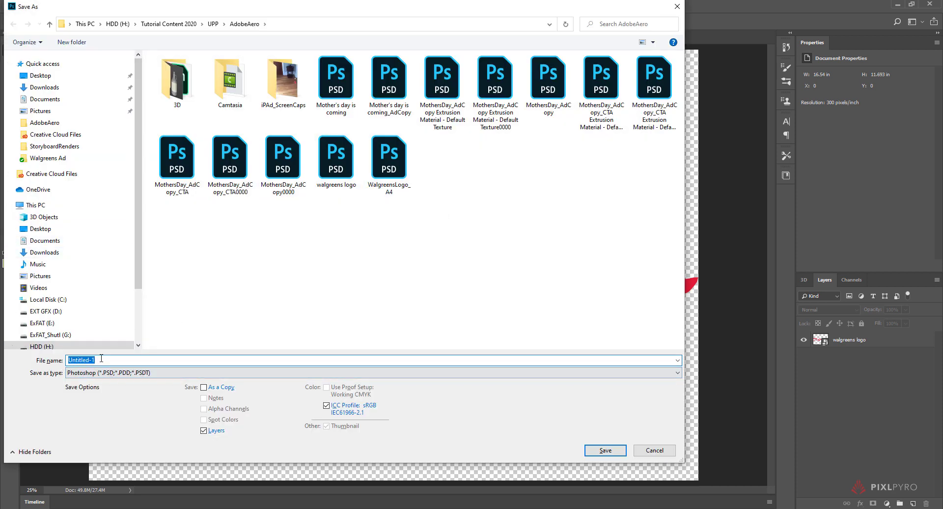
pyautogui.write('Walgreens')
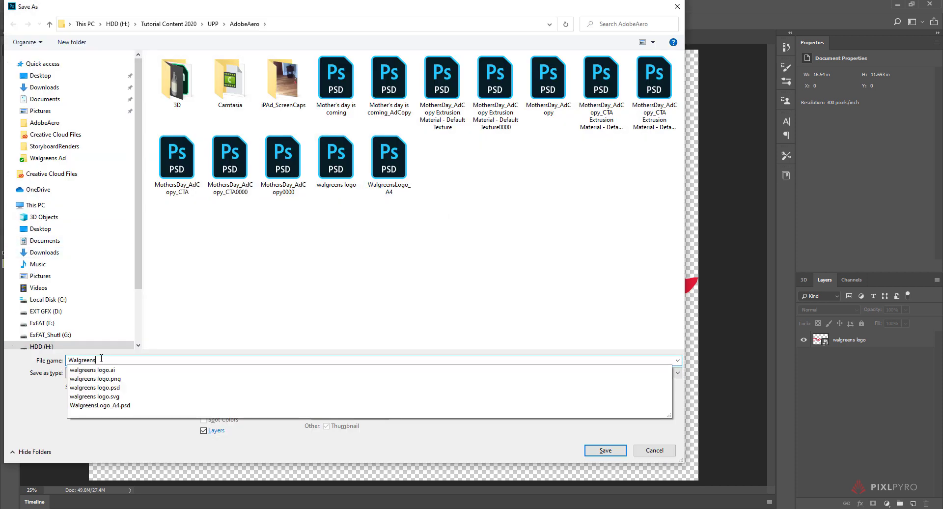
pyautogui.write('Logo_')
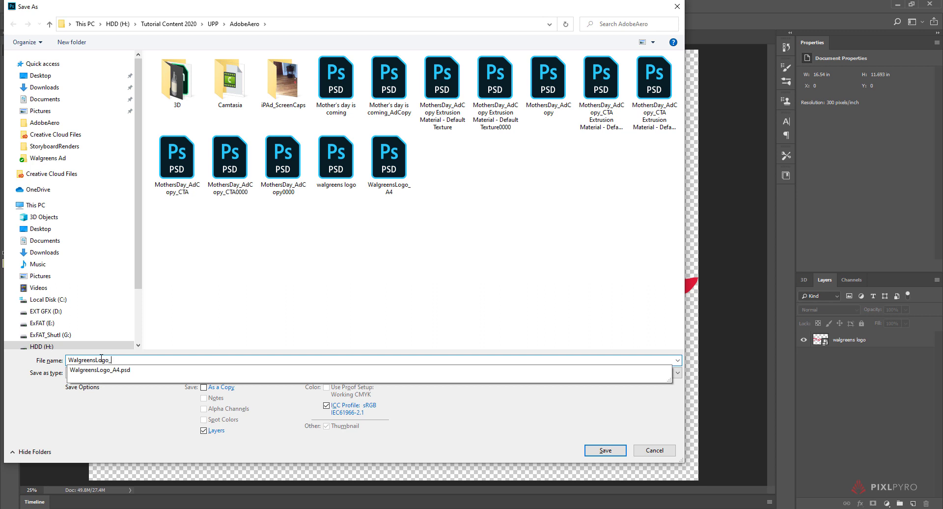
pyautogui.write('A4_Large')
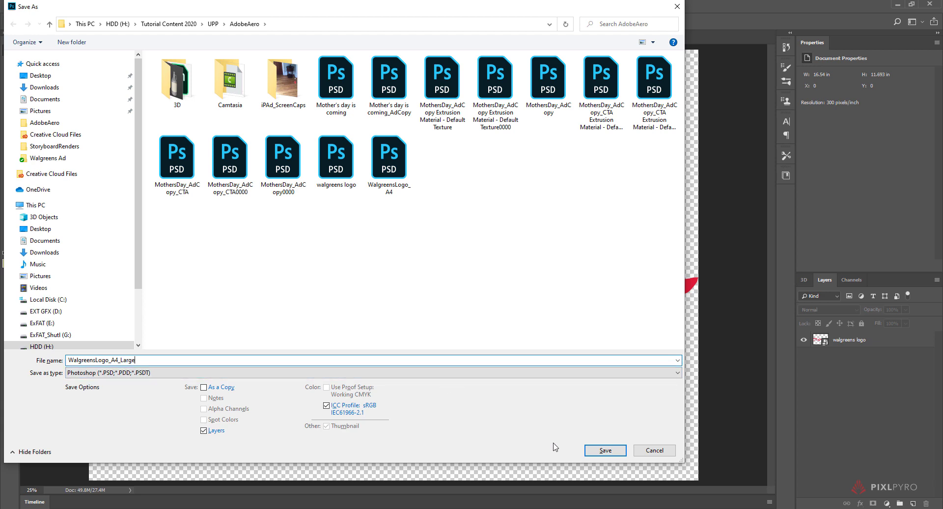
pyautogui.click(605, 450)
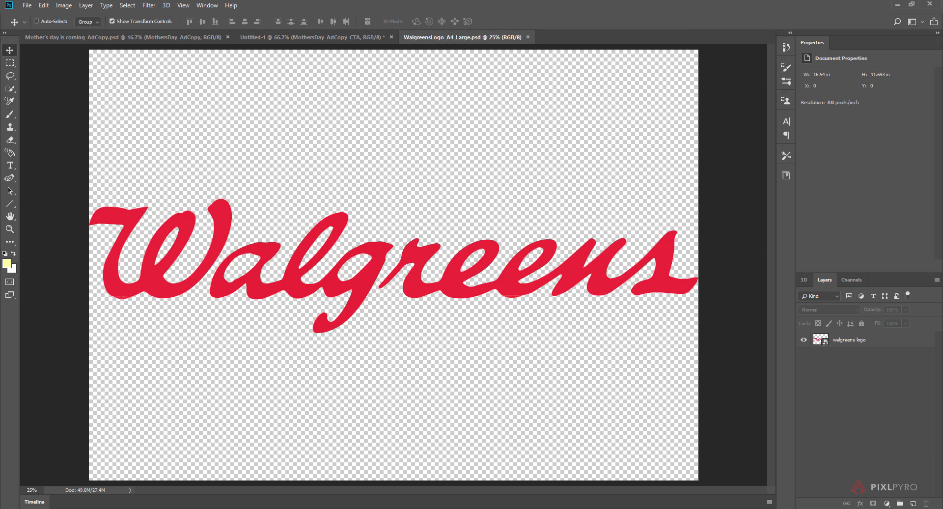
# - Copy WalgreensLogo_A4_Large from AdobeAero into Creative Cloud Files > Walgreens Ad
pyautogui.hotkey('alt', 'Tab')
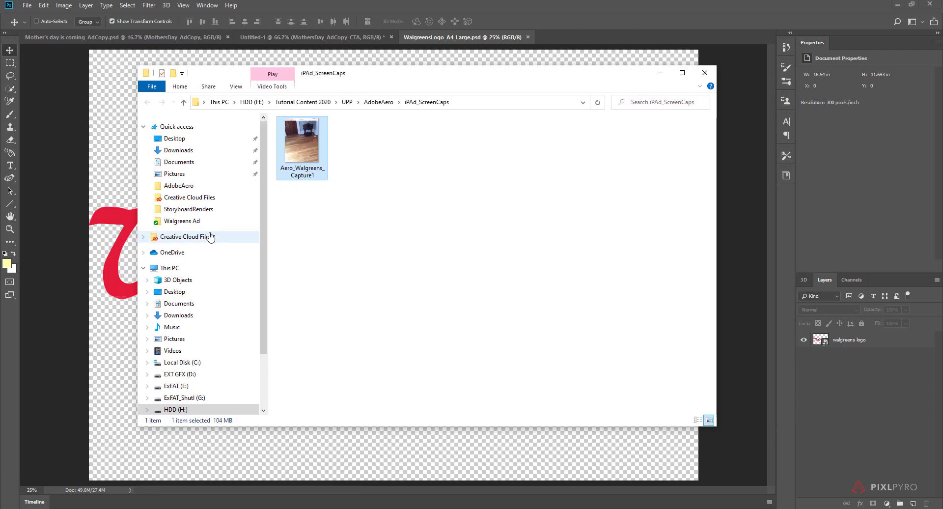
pyautogui.click(207, 236)
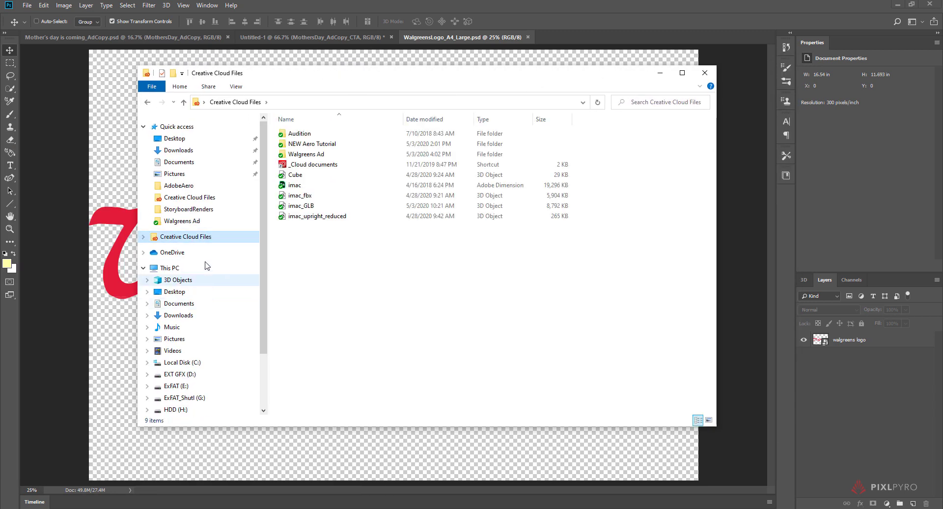
pyautogui.click(202, 186)
pyautogui.scroll(-1, 421, 171)
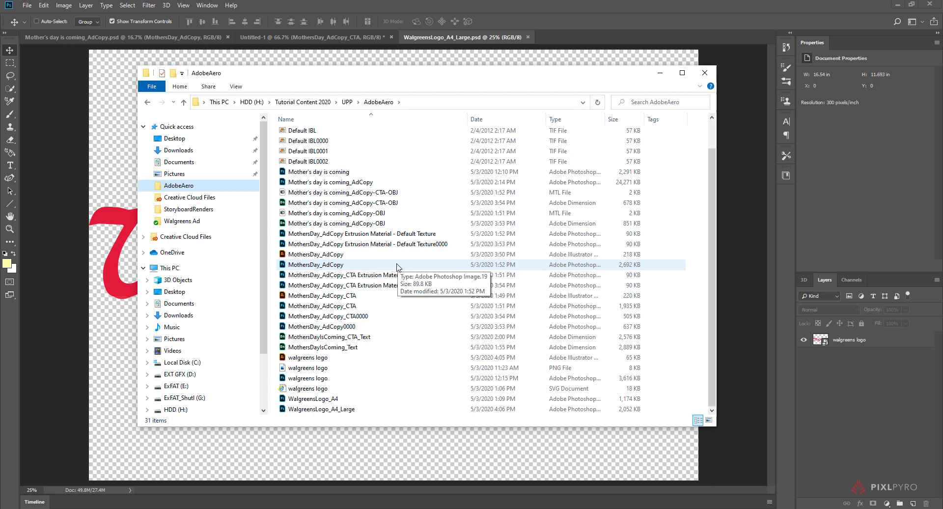
pyautogui.click(367, 411)
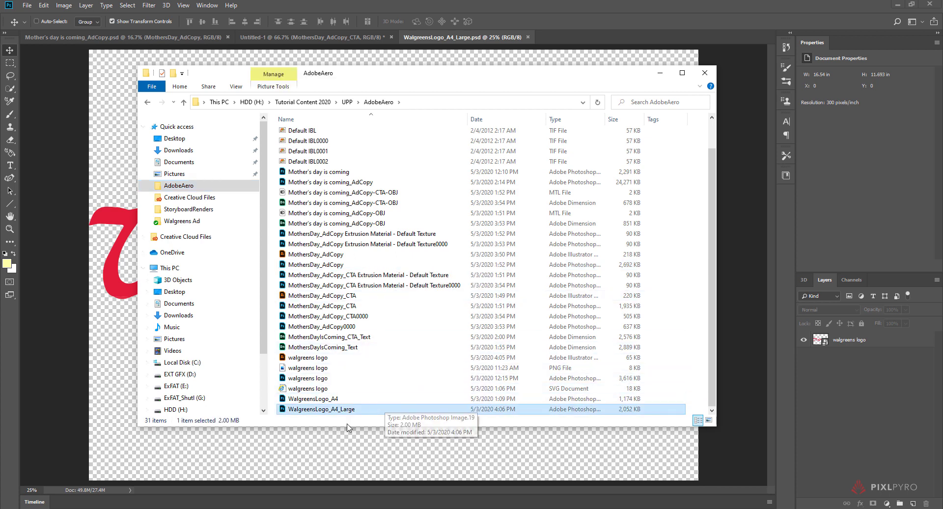
pyautogui.moveTo(343, 415); pyautogui.dragTo(183, 277)
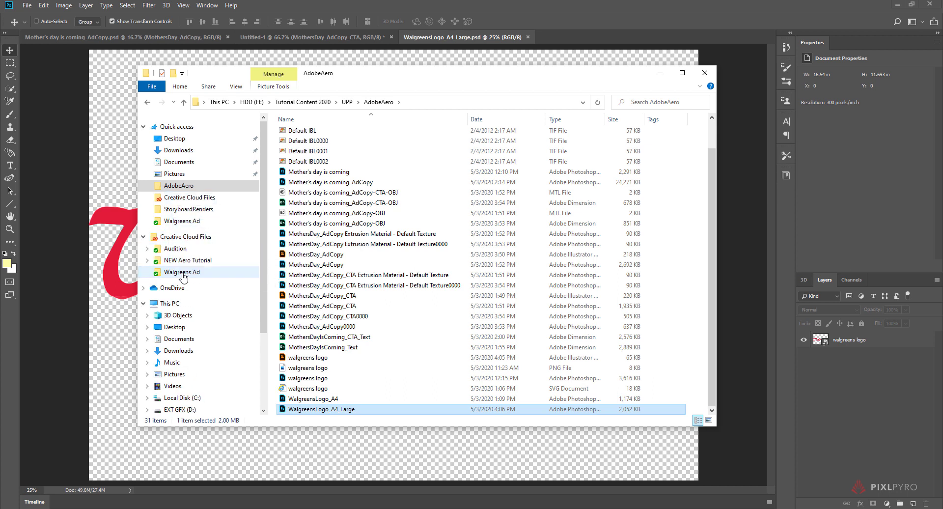
# - Verify the copied file in the Walgreens Ad folder and return to Photoshop
pyautogui.click(183, 274)
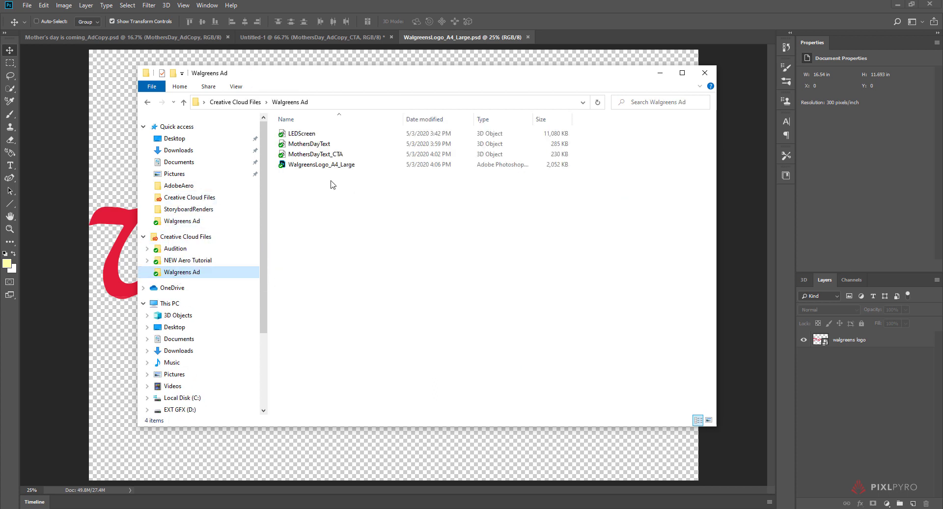
pyautogui.click(325, 165)
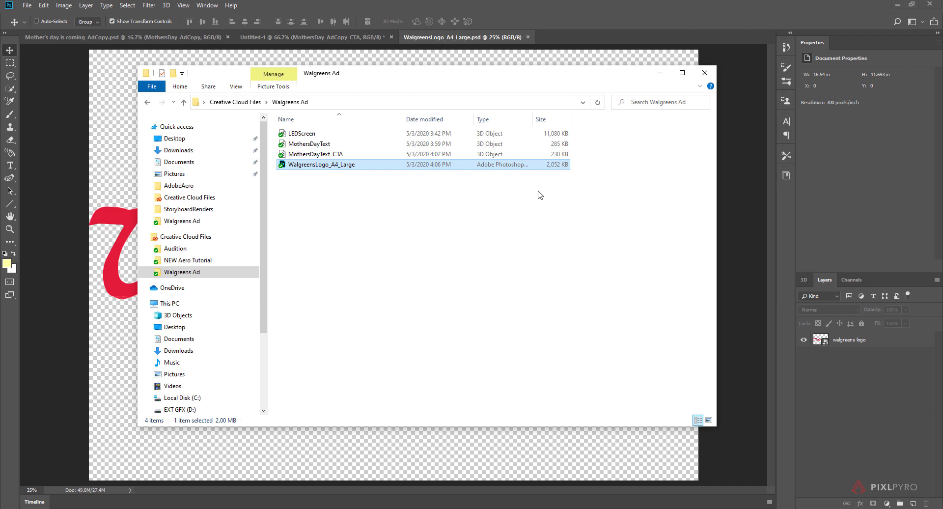
pyautogui.click(305, 198)
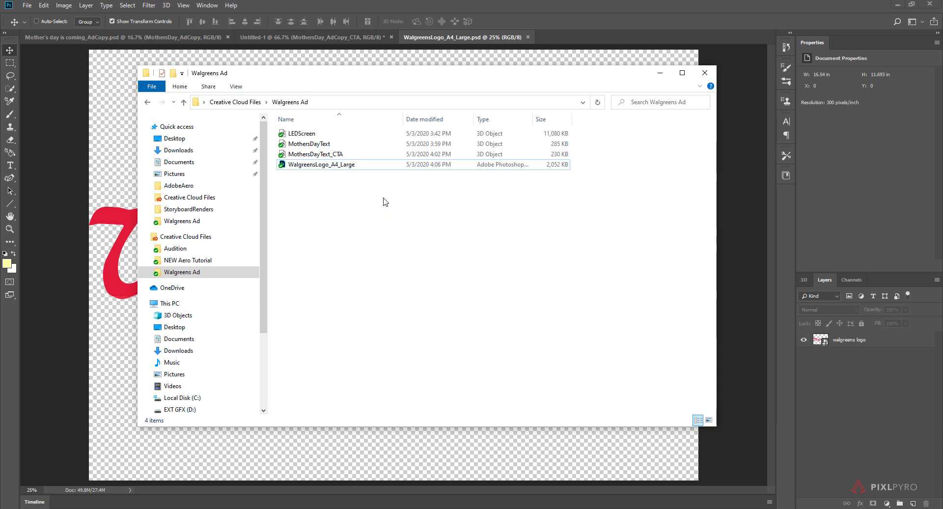
pyautogui.hotkey('alt', 'Tab')
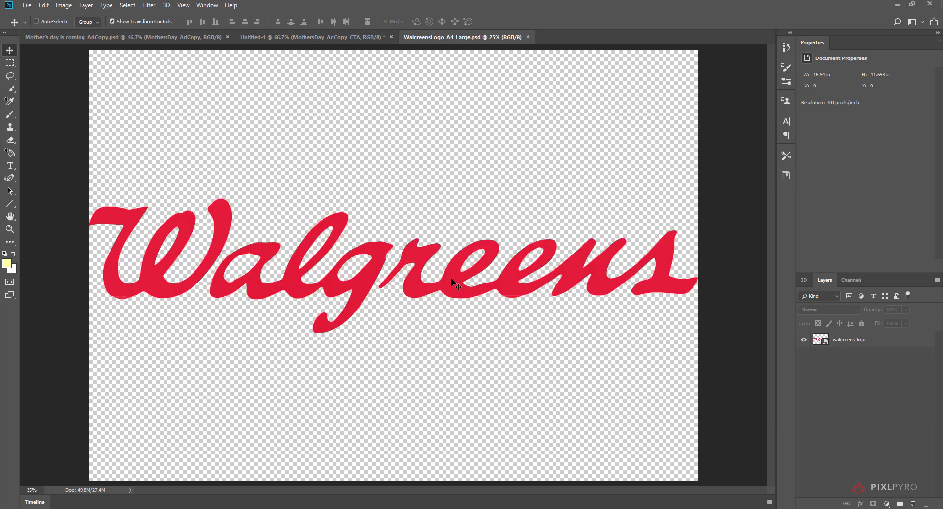